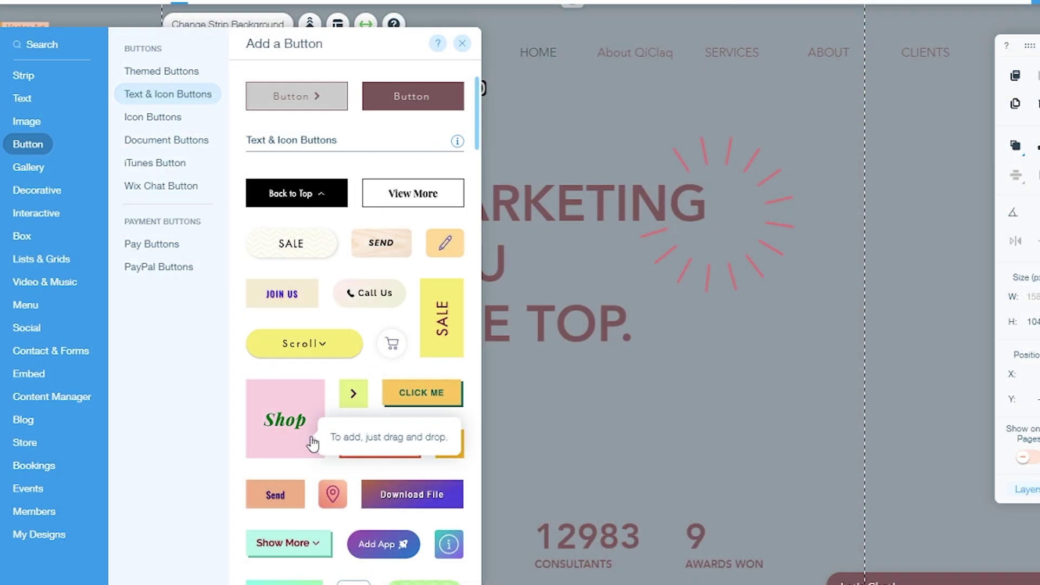
Add the pink Shop button from the Text & Icon Buttons collection to the page's hero strip
{"action": "left_click_drag", "start_coordinate": [312, 442], "coordinate": [718, 397]}
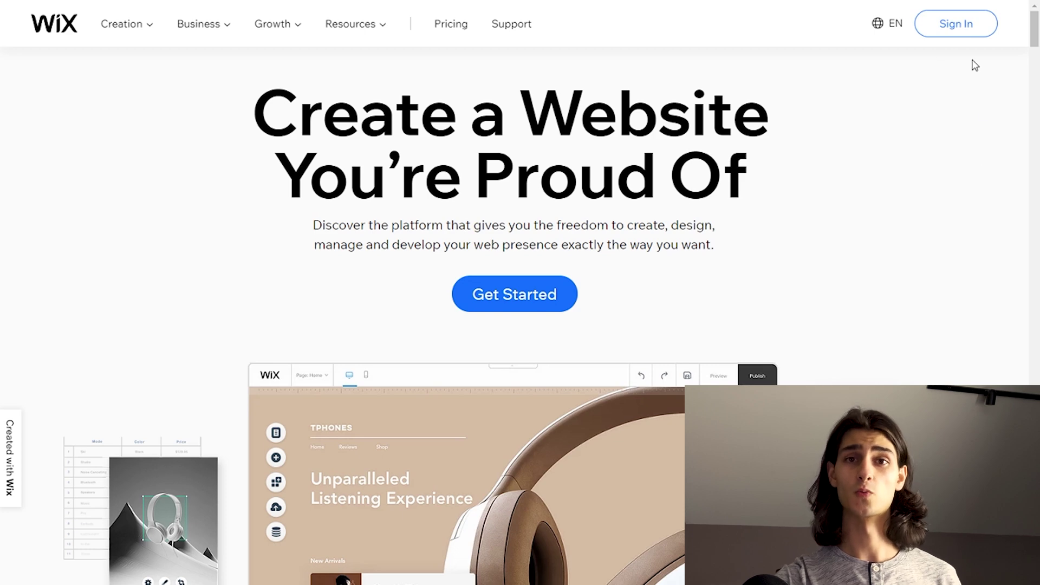
Log in to the existing Wix account with the prefilled e-mail and password
{"action": "left_click", "coordinate": [968, 33]}
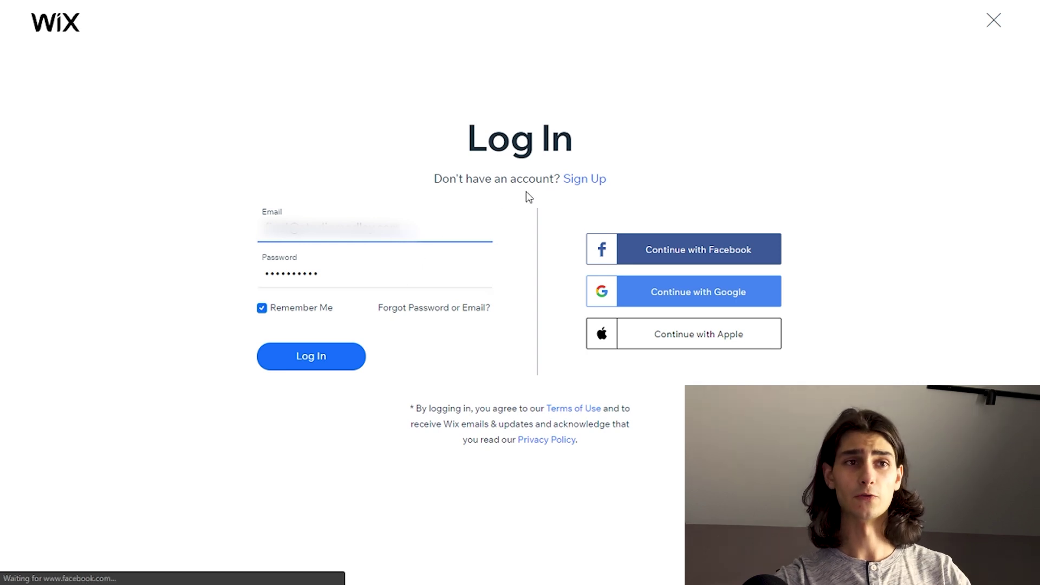
{"action": "left_click", "coordinate": [597, 178]}
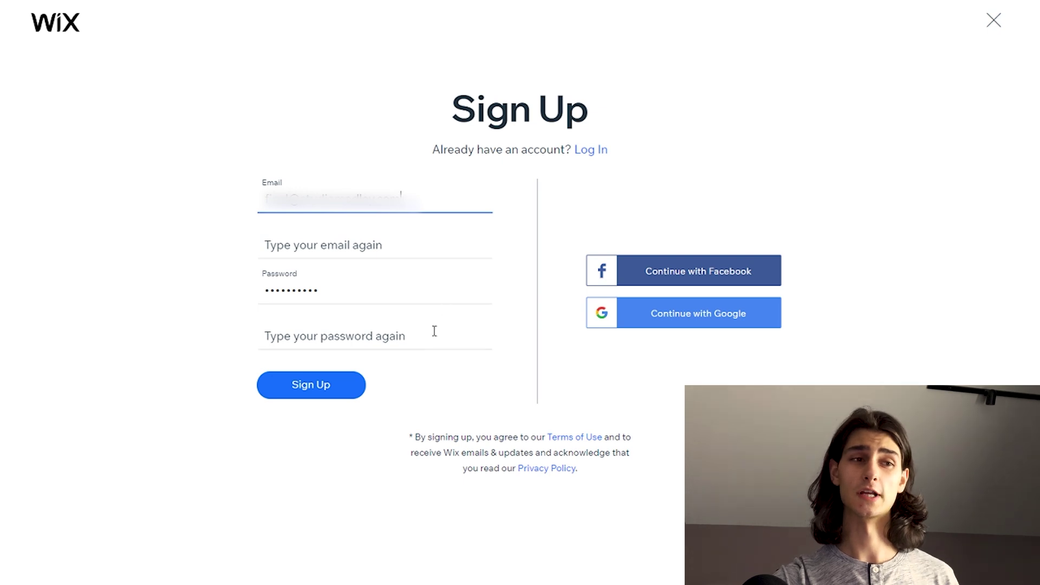
{"action": "left_click", "coordinate": [598, 153]}
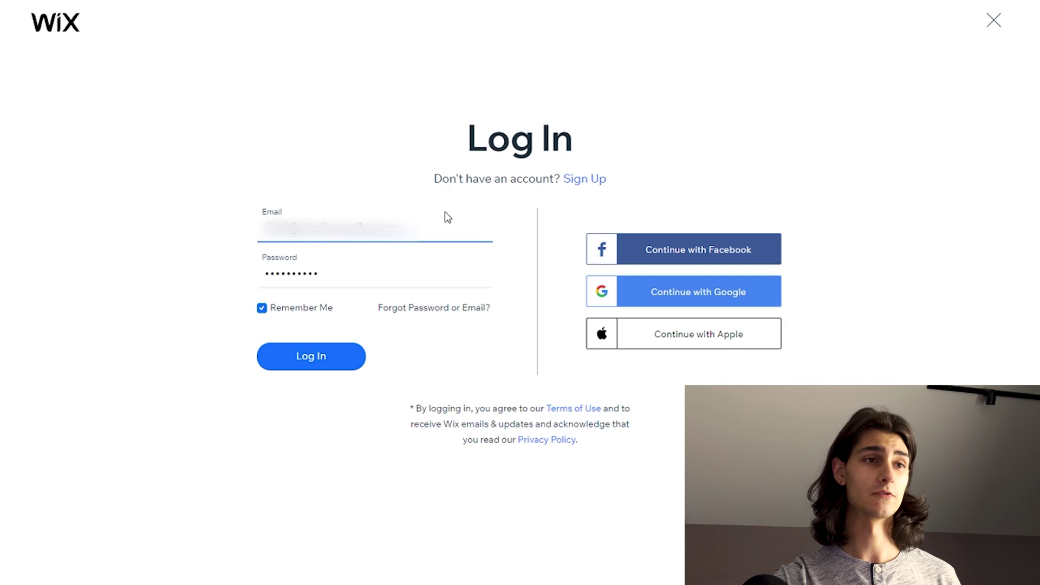
{"action": "left_click", "coordinate": [326, 364]}
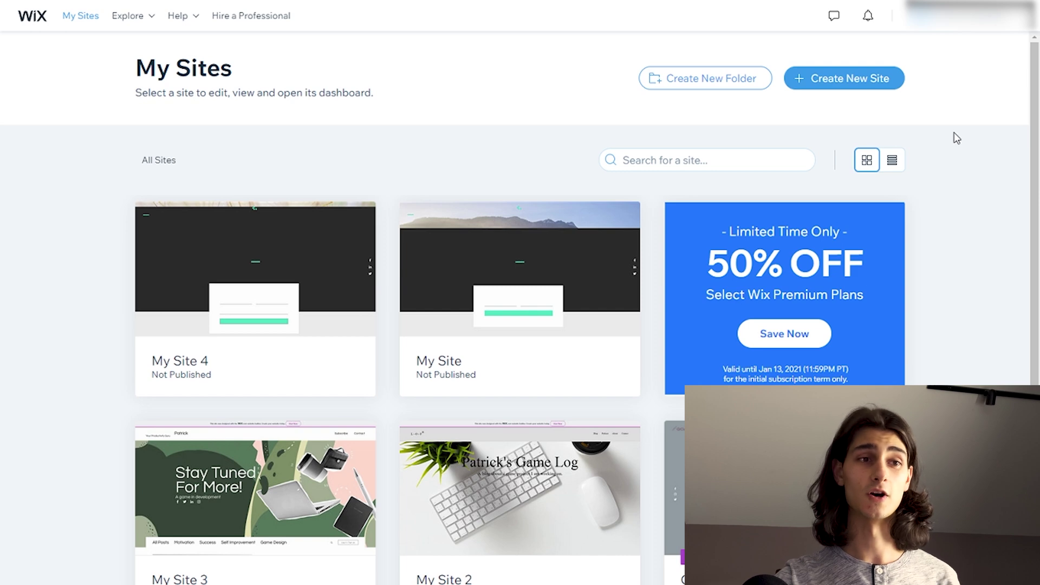
Create a new site of the Blog kind and choose to start from an Editor template
{"action": "left_click", "coordinate": [867, 82]}
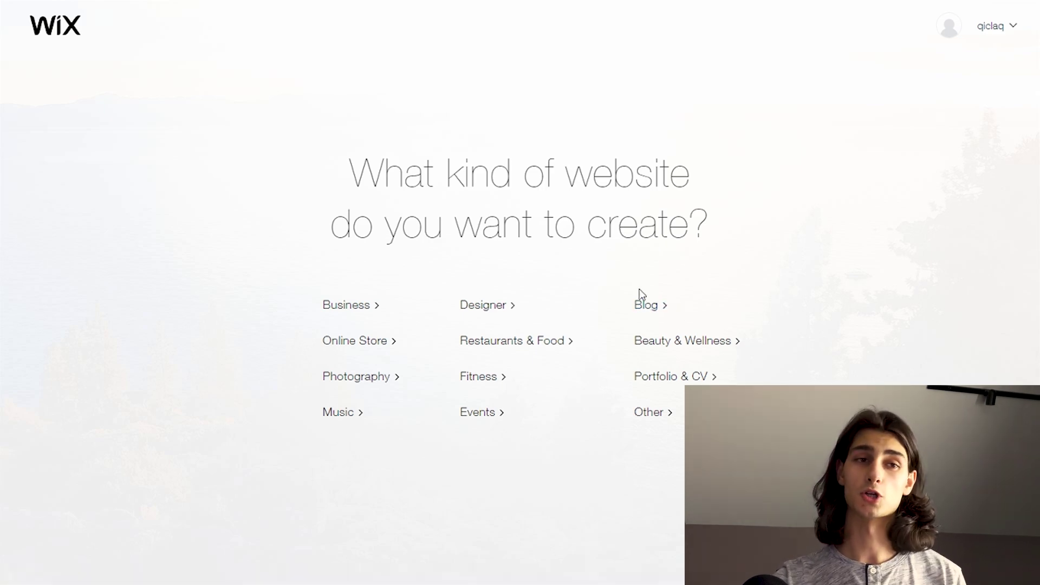
{"action": "left_click", "coordinate": [648, 305]}
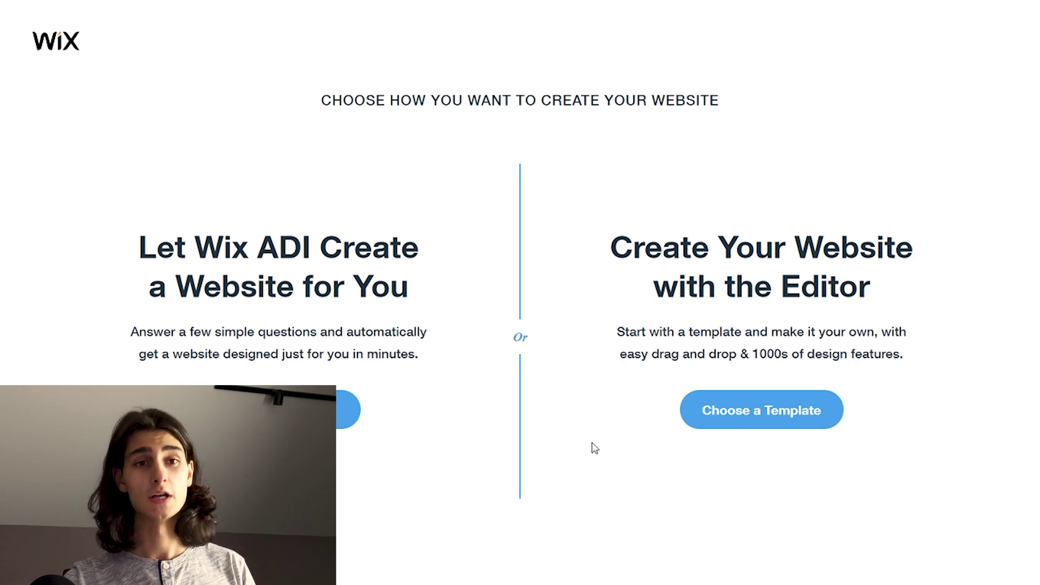
{"action": "left_click", "coordinate": [738, 417]}
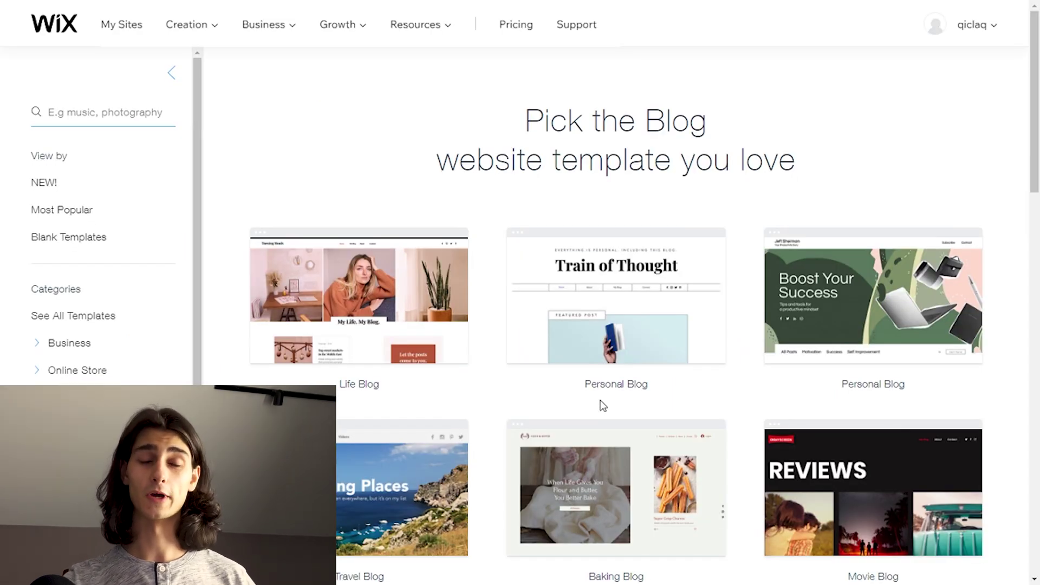
Browse the blog templates and open the preview of the Fashion Blog template
{"action": "scroll", "coordinate": [573, 436], "scroll_direction": "down", "scroll_amount": 10}
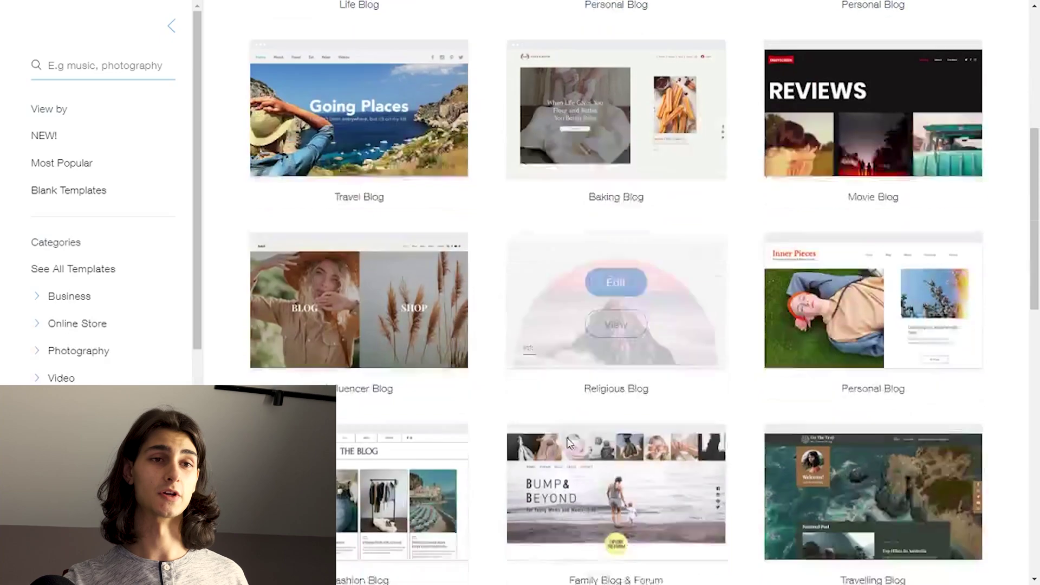
{"action": "scroll", "coordinate": [460, 433], "scroll_direction": "up", "scroll_amount": 2}
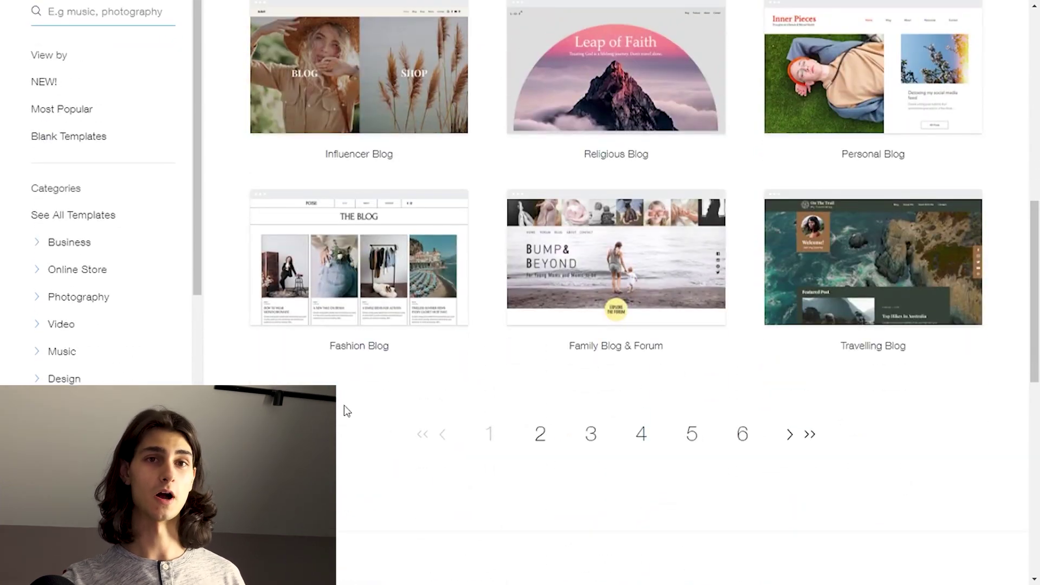
{"action": "mouse_move", "coordinate": [414, 262]}
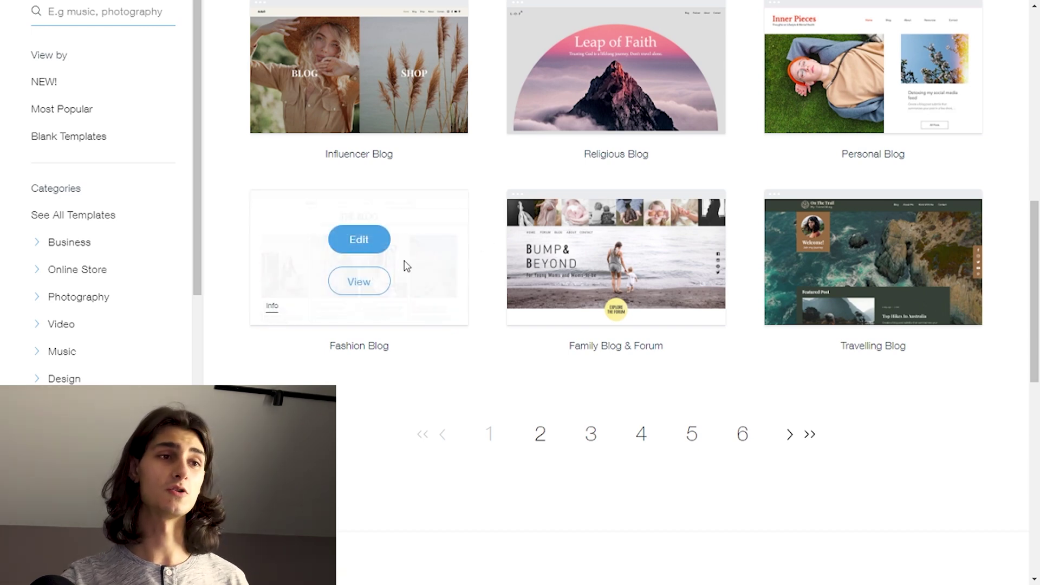
{"action": "left_click", "coordinate": [370, 287]}
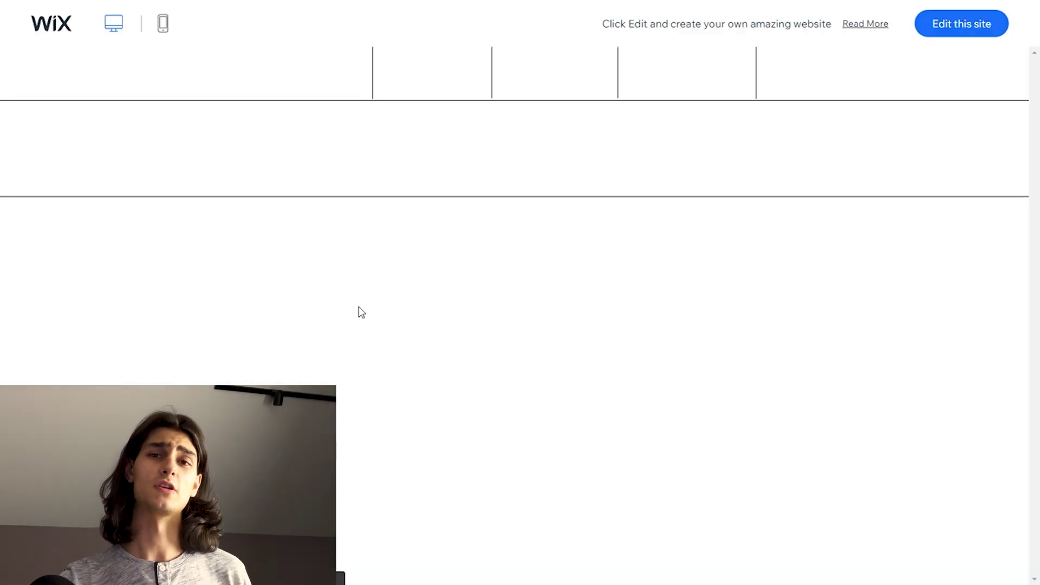
Check how the Fashion Blog template looks in its mobile preview, dismissing the starting-point pop-up
{"action": "left_click", "coordinate": [163, 25]}
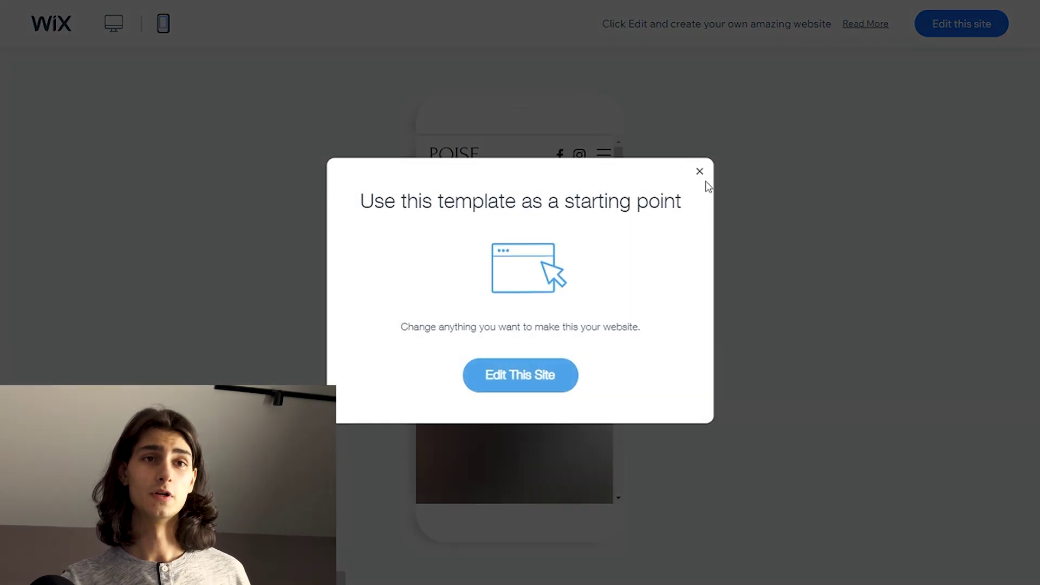
{"action": "left_click", "coordinate": [699, 171]}
{"action": "scroll", "coordinate": [528, 279], "scroll_direction": "down", "scroll_amount": 14}
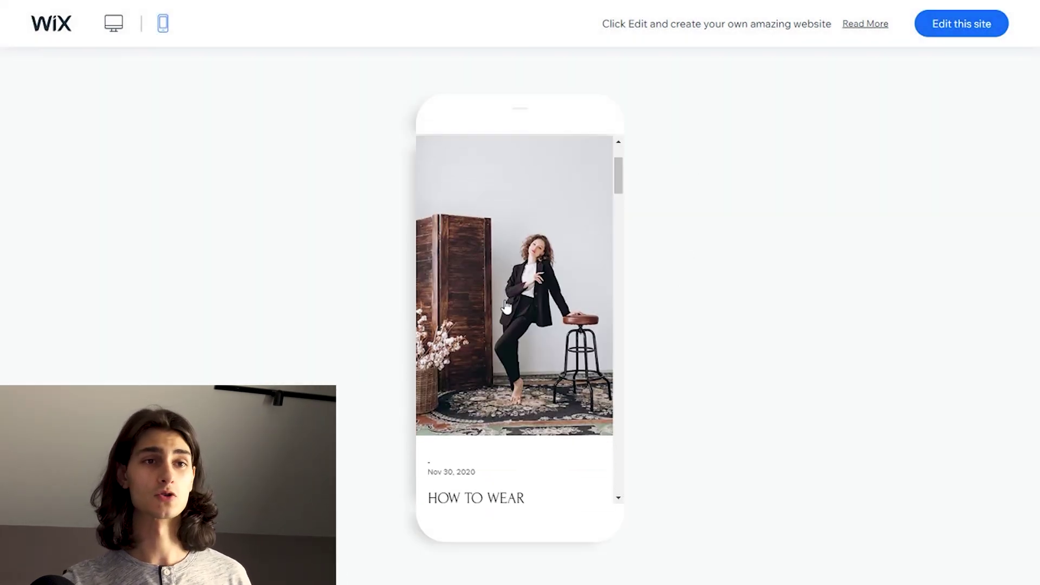
{"action": "scroll", "coordinate": [461, 303], "scroll_direction": "up", "scroll_amount": 7}
{"action": "scroll", "coordinate": [460, 303], "scroll_direction": "up", "scroll_amount": 8}
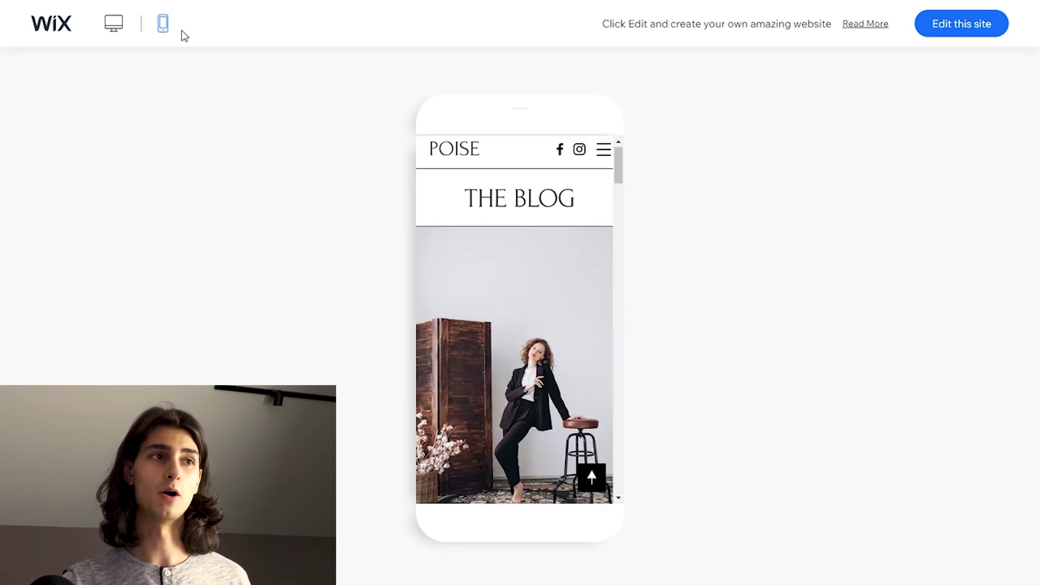
Examine the template's desktop preview, from the blog posts down through the about section and the rest of the page
{"action": "left_click", "coordinate": [111, 32]}
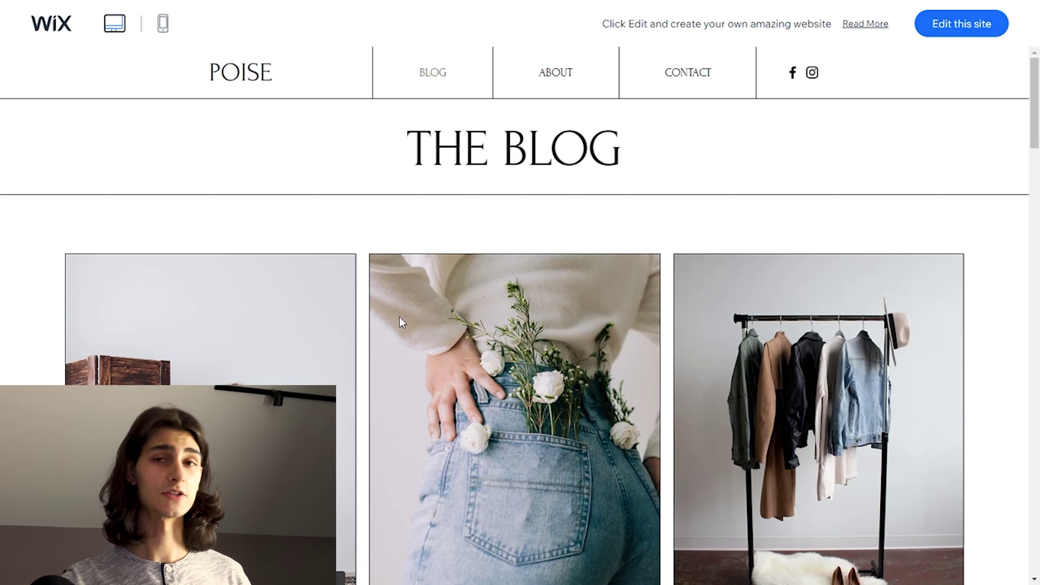
{"action": "scroll", "coordinate": [387, 283], "scroll_direction": "down", "scroll_amount": 15}
{"action": "scroll", "coordinate": [603, 371], "scroll_direction": "down", "scroll_amount": 6}
{"action": "scroll", "coordinate": [594, 385], "scroll_direction": "up", "scroll_amount": 6}
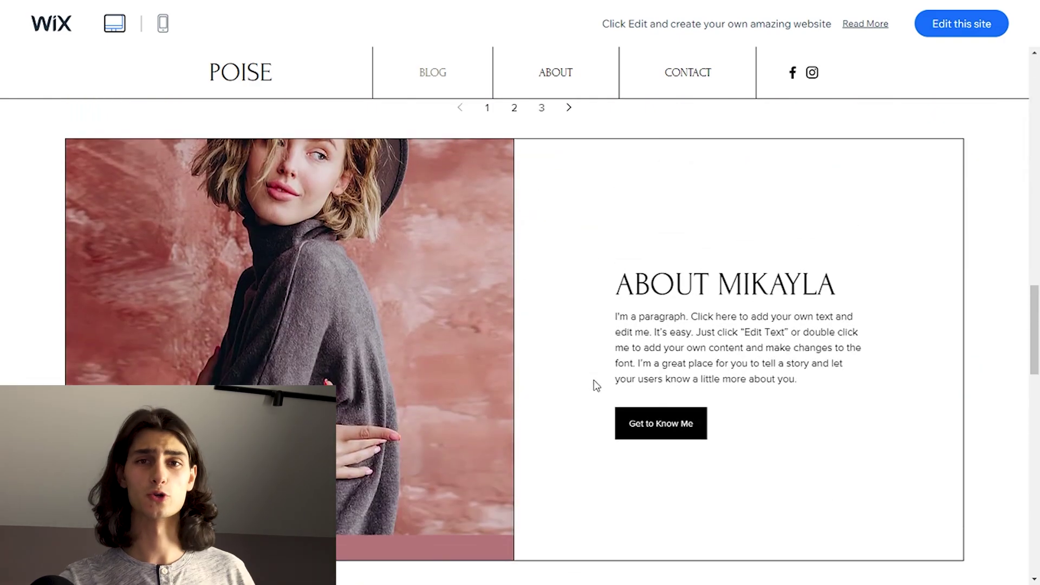
{"action": "scroll", "coordinate": [581, 403], "scroll_direction": "up", "scroll_amount": 15}
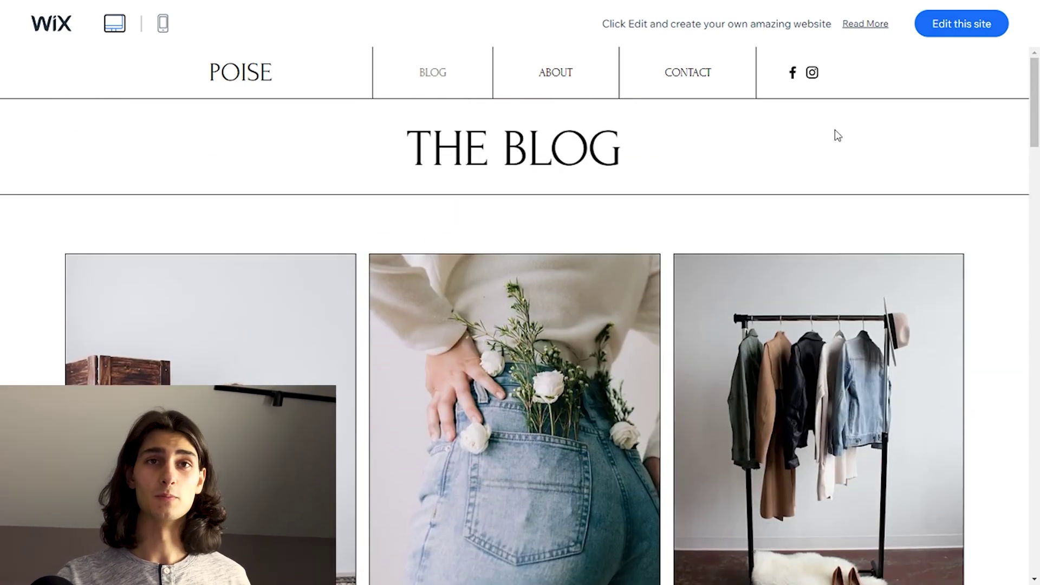
{"action": "scroll", "coordinate": [777, 217], "scroll_direction": "down", "scroll_amount": 3}
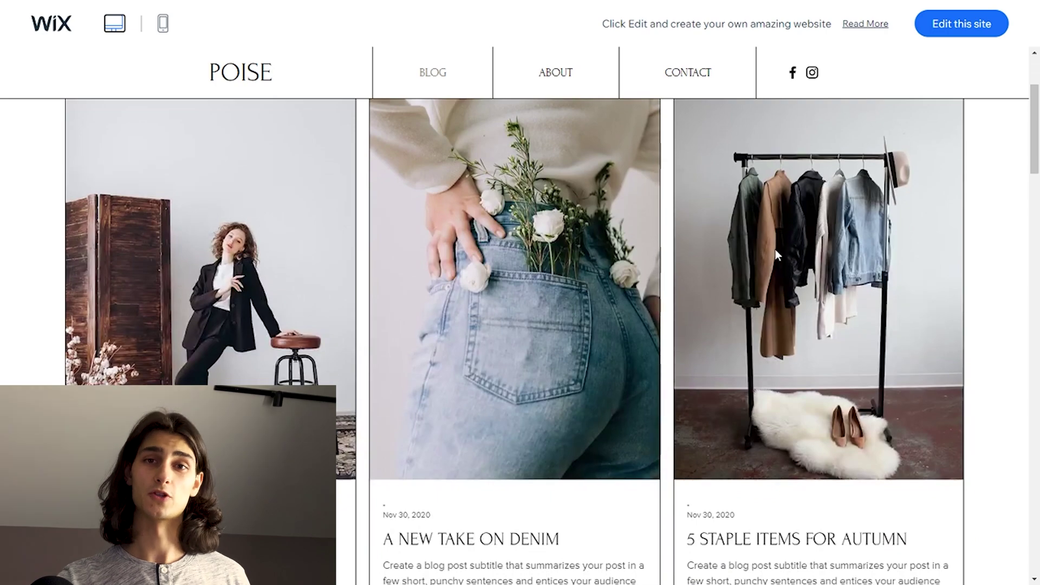
{"action": "scroll", "coordinate": [775, 249], "scroll_direction": "down", "scroll_amount": 5}
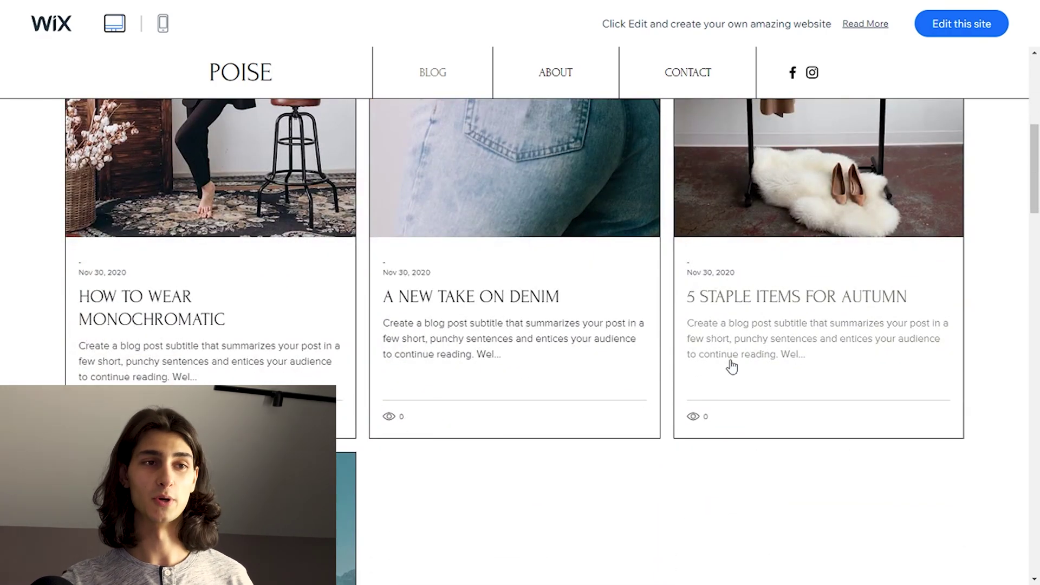
{"action": "scroll", "coordinate": [352, 412], "scroll_direction": "down", "scroll_amount": 5}
{"action": "scroll", "coordinate": [352, 413], "scroll_direction": "down", "scroll_amount": 15}
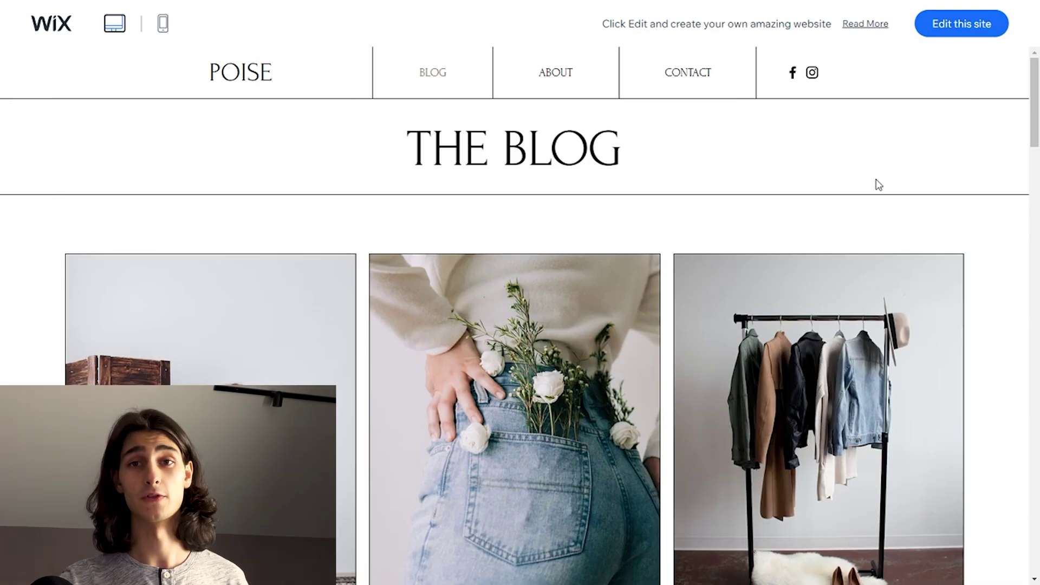
Start editing the Fashion Blog template and reposition the floating toolbar with the THE BLOG heading strip selected
{"action": "left_click", "coordinate": [965, 23]}
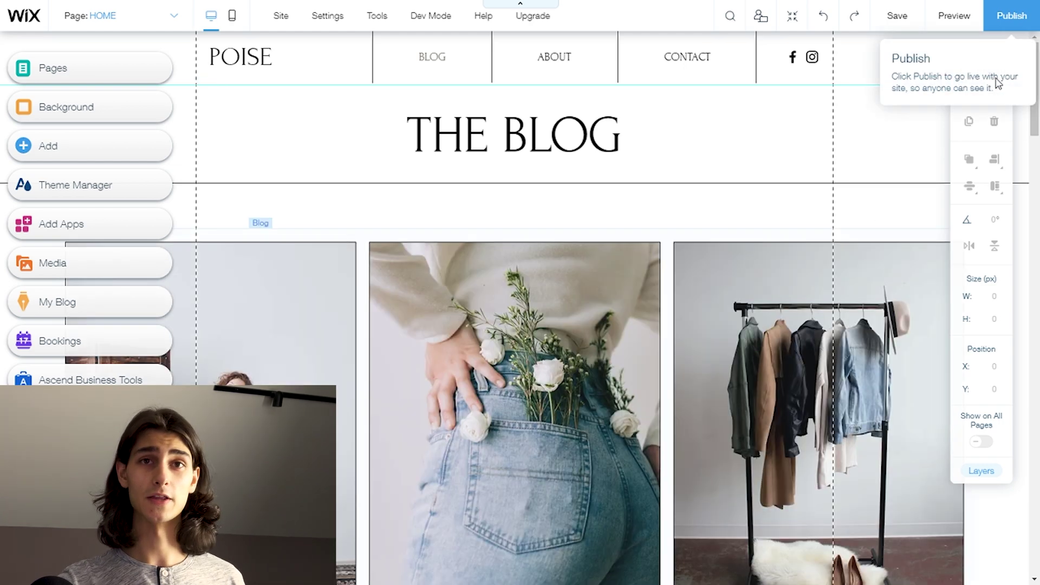
{"action": "left_click", "coordinate": [915, 116]}
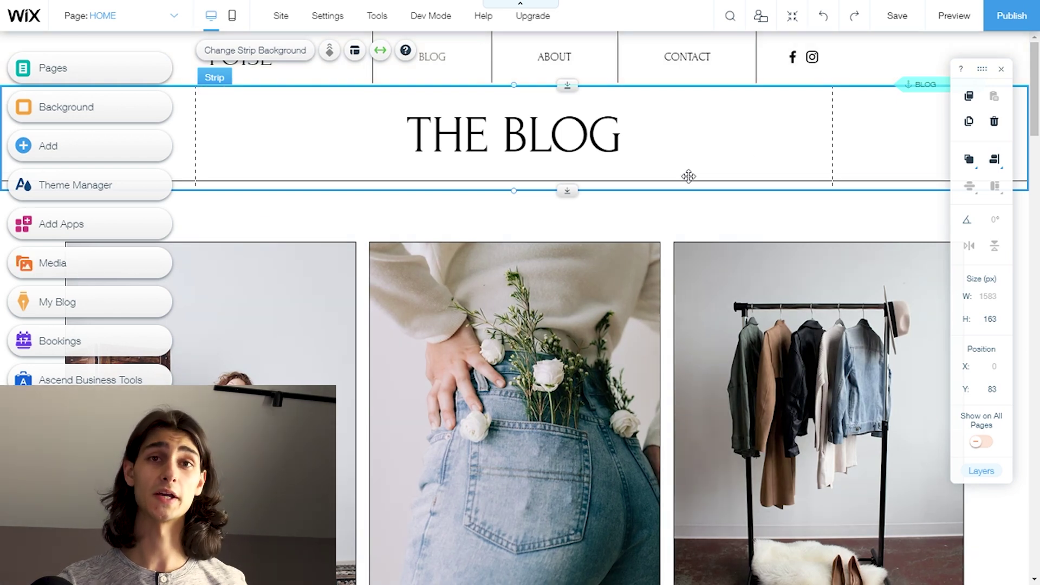
{"action": "left_click_drag", "start_coordinate": [982, 69], "coordinate": [804, 146]}
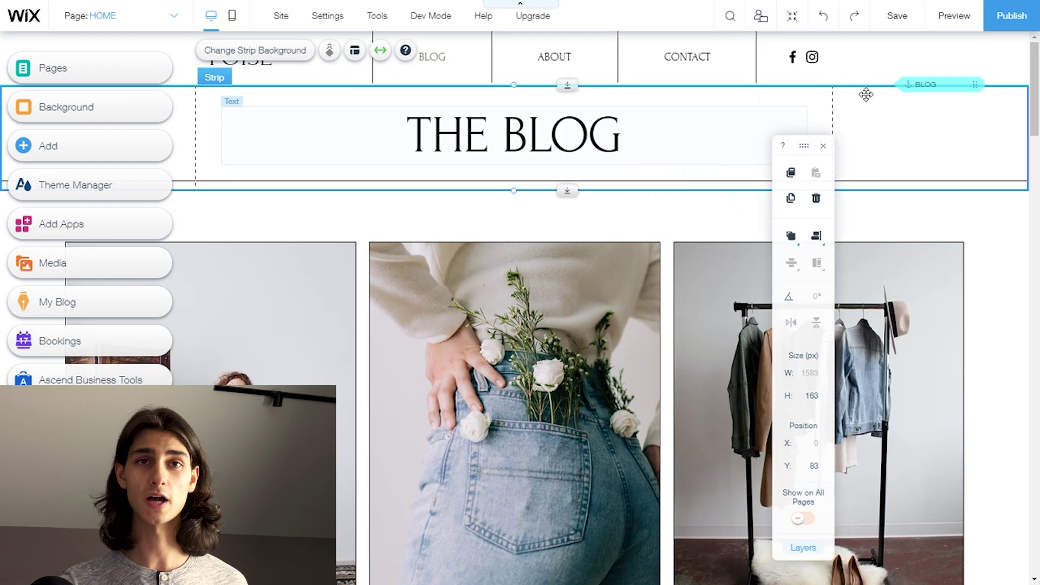
{"action": "left_click", "coordinate": [865, 95]}
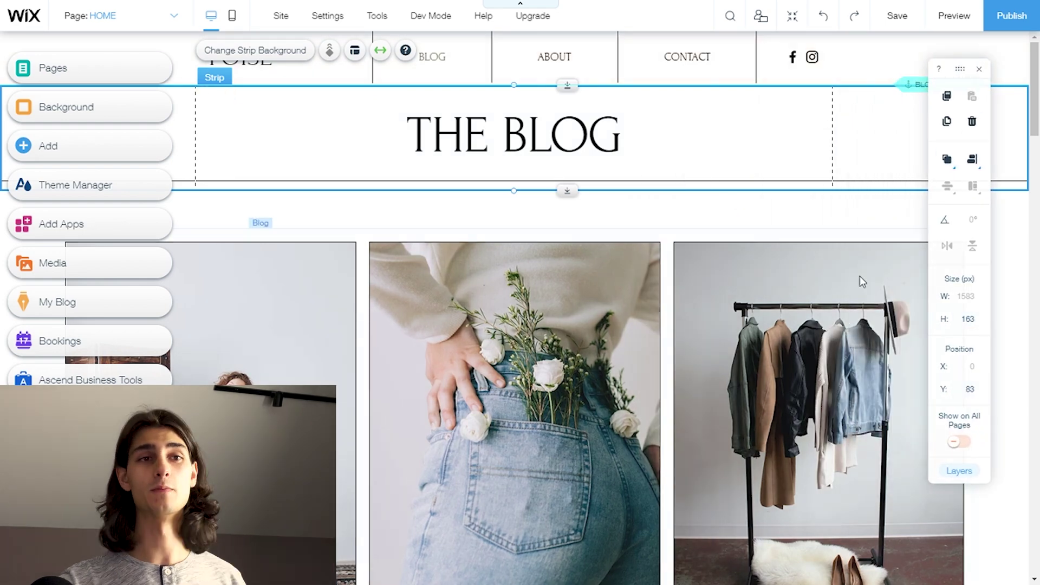
Look through the home page's sections in the editor, from the blog posts to the SHOP MY LOOK strip
{"action": "scroll", "coordinate": [493, 238], "scroll_direction": "down", "scroll_amount": 20}
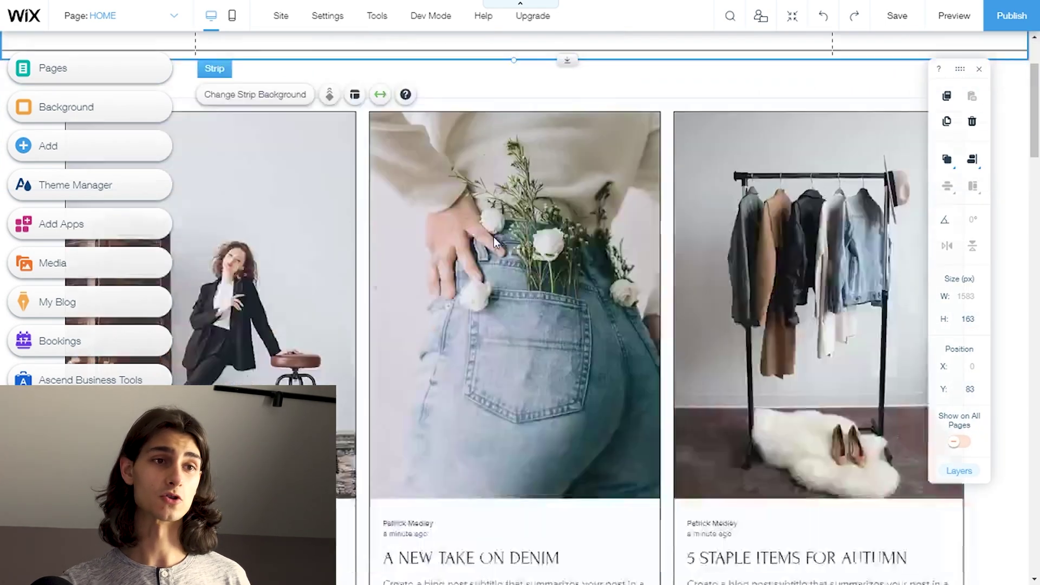
{"action": "scroll", "coordinate": [511, 314], "scroll_direction": "down", "scroll_amount": 10}
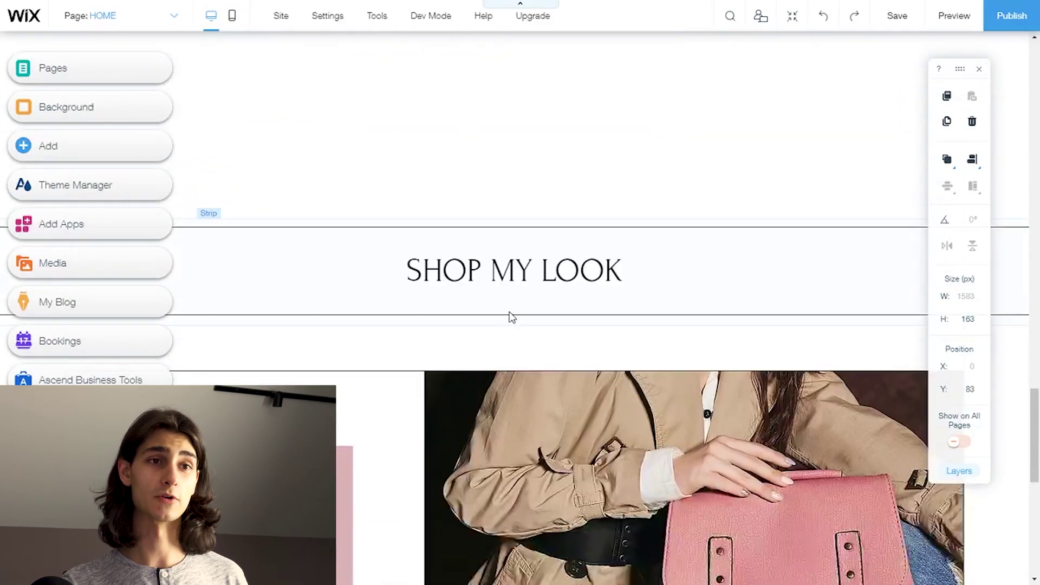
{"action": "scroll", "coordinate": [536, 352], "scroll_direction": "up", "scroll_amount": 15}
{"action": "scroll", "coordinate": [519, 388], "scroll_direction": "up", "scroll_amount": 15}
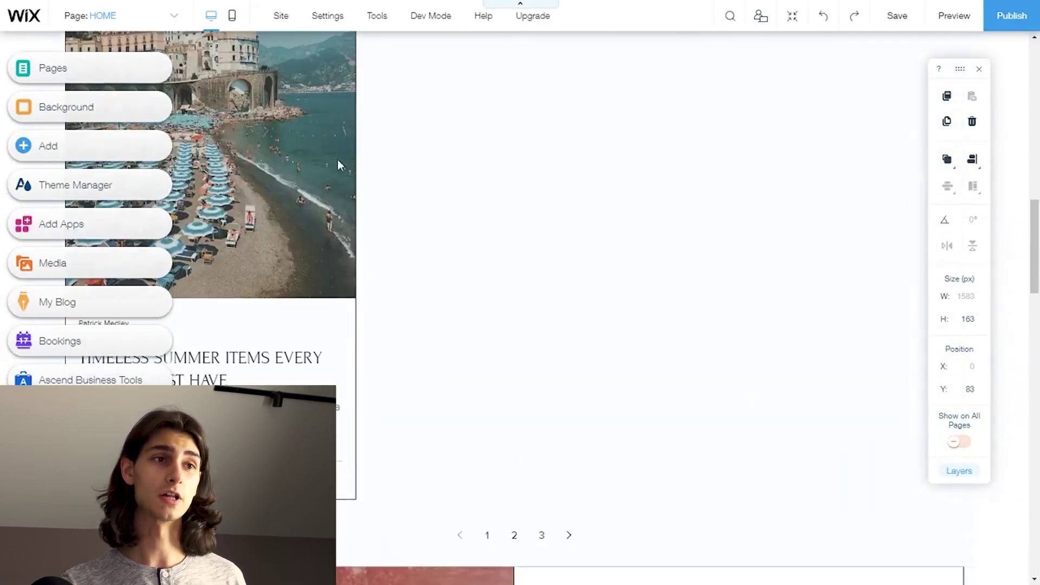
{"action": "left_click", "coordinate": [472, 280]}
{"action": "scroll", "coordinate": [462, 306], "scroll_direction": "up", "scroll_amount": 4}
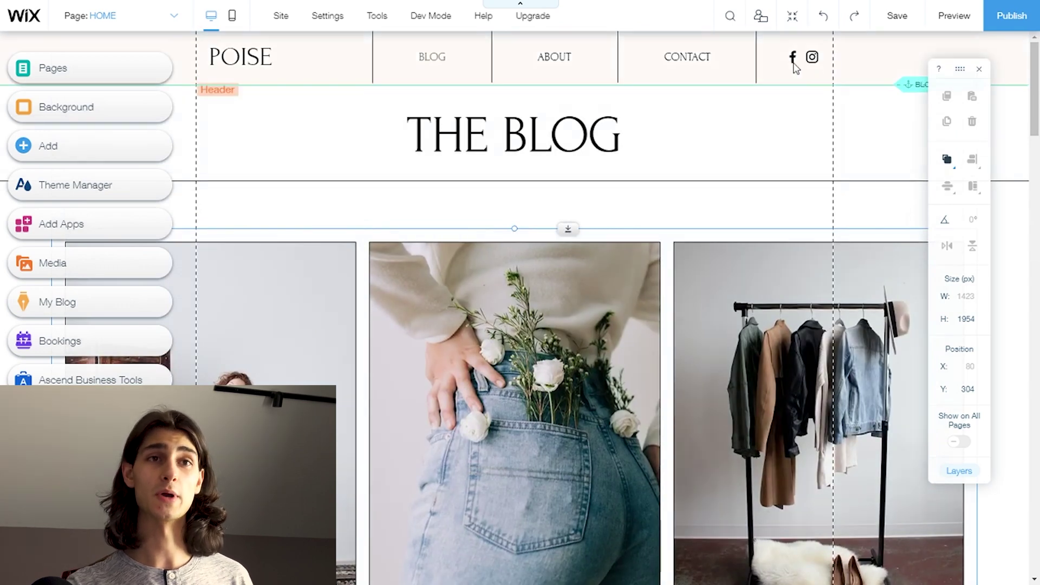
Try moving the header's horizontal menu down onto the blog post images, and undo the move
{"action": "left_click", "coordinate": [756, 63]}
{"action": "left_click", "coordinate": [431, 68]}
{"action": "left_click_drag", "start_coordinate": [428, 73], "coordinate": [393, 73]}
{"action": "left_click_drag", "start_coordinate": [206, 25], "coordinate": [807, 472]}
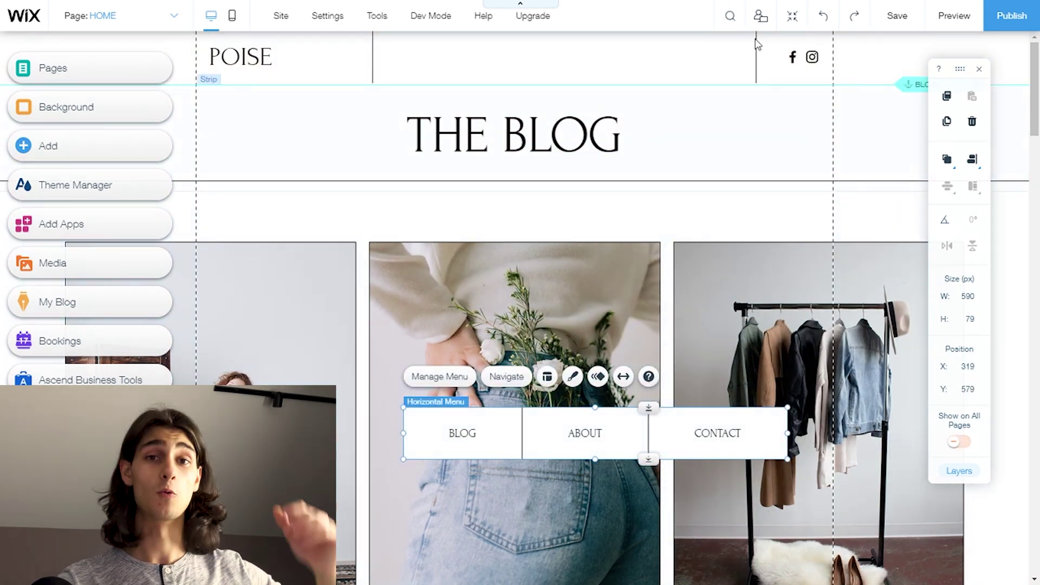
{"action": "key", "text": "ctrl+z"}
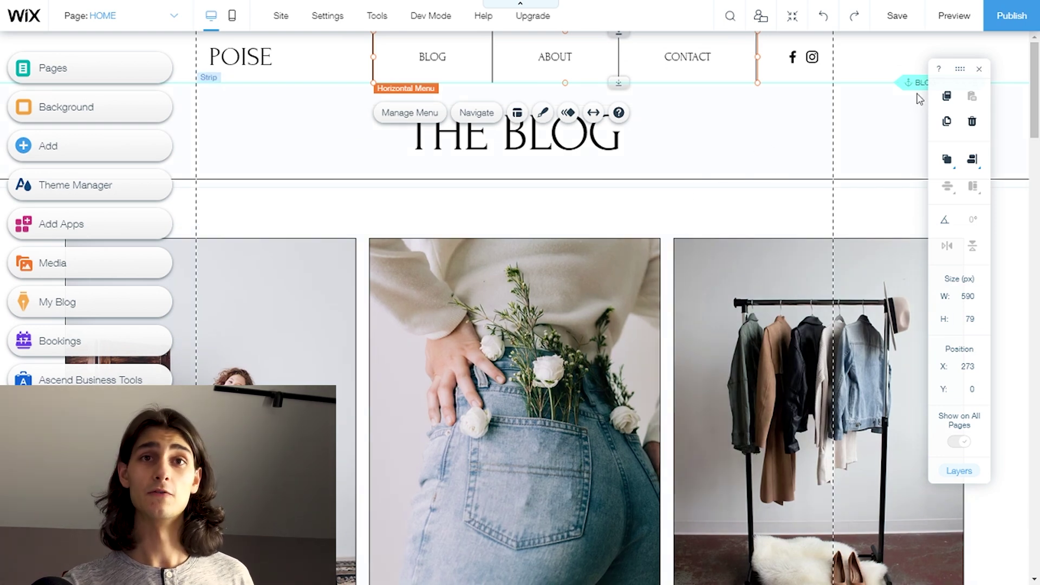
Publish the site on a free Wix.com domain with the address ending FashionBlog
{"action": "left_click", "coordinate": [1013, 21]}
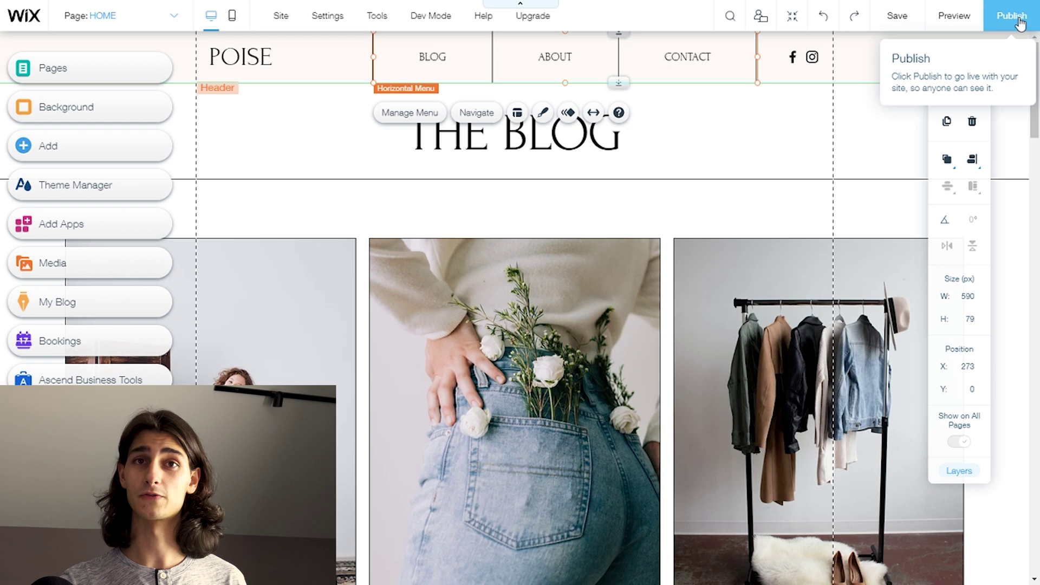
{"action": "left_click", "coordinate": [1021, 23]}
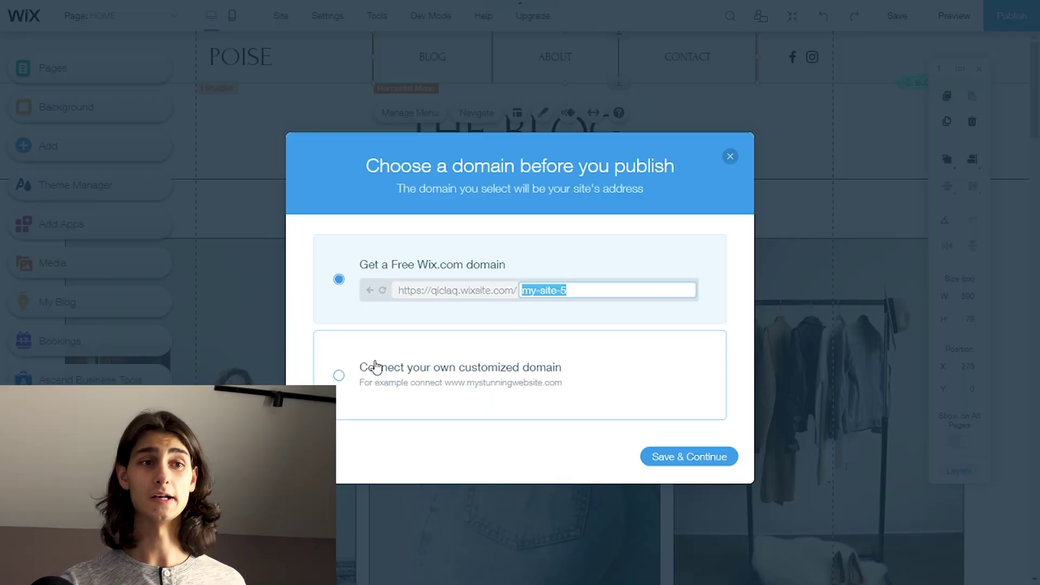
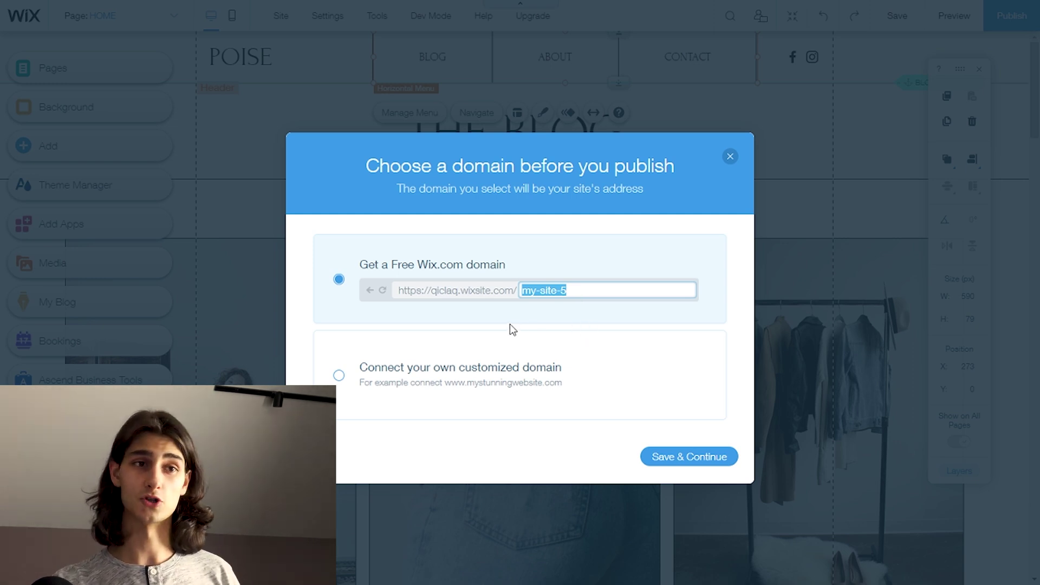
{"action": "type", "text": "FashionBlog"}
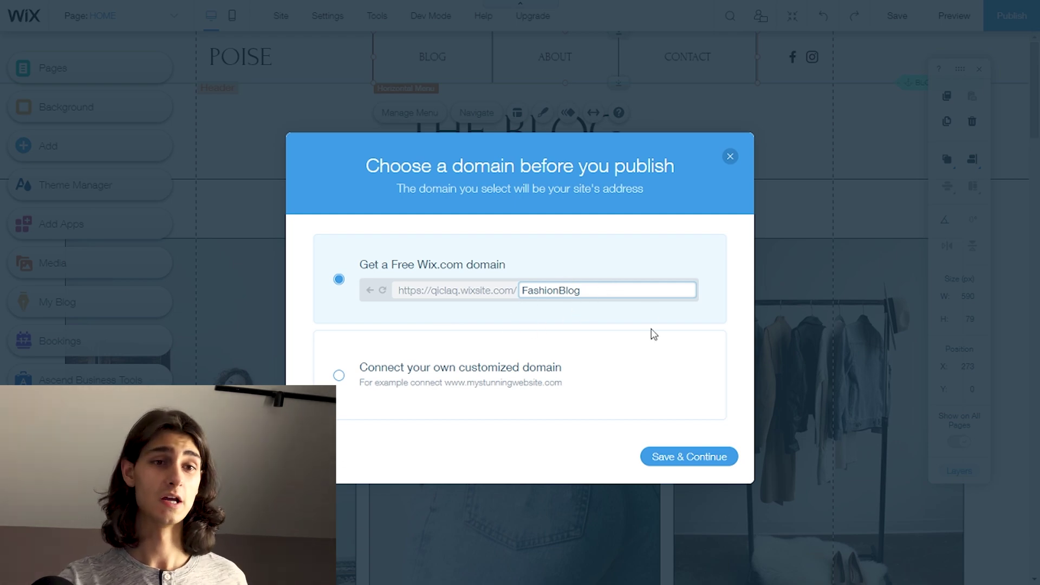
{"action": "left_click", "coordinate": [686, 458]}
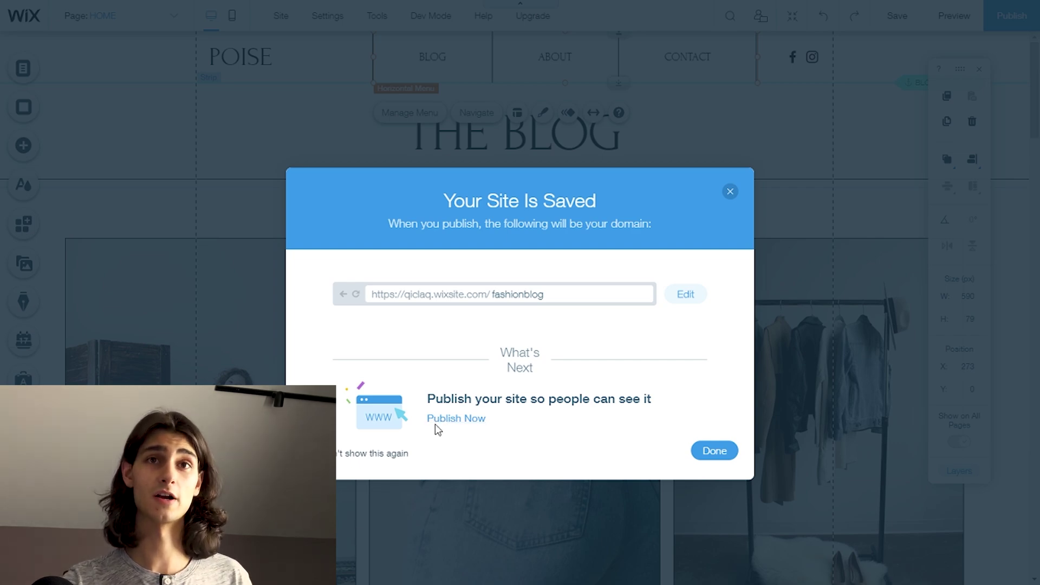
{"action": "left_click", "coordinate": [704, 453]}
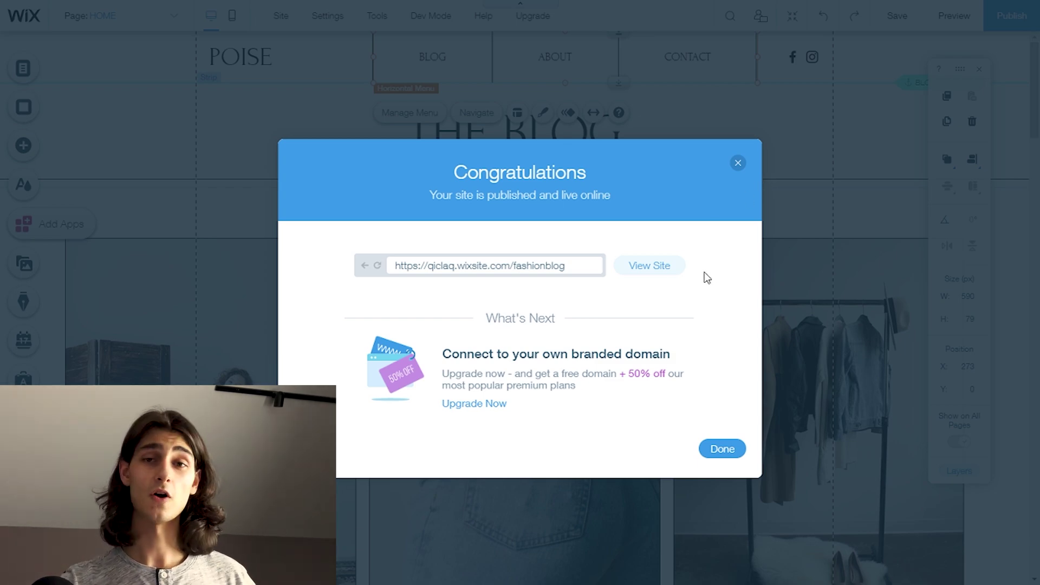
Open the published site and look over its live home page
{"action": "left_click", "coordinate": [656, 270]}
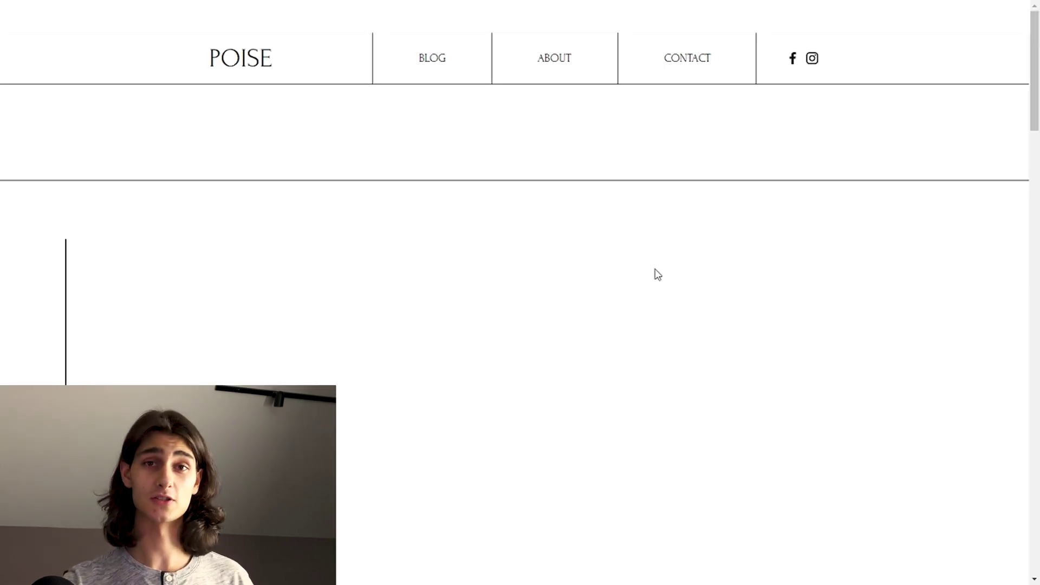
{"action": "scroll", "coordinate": [574, 205], "scroll_direction": "down", "scroll_amount": 10}
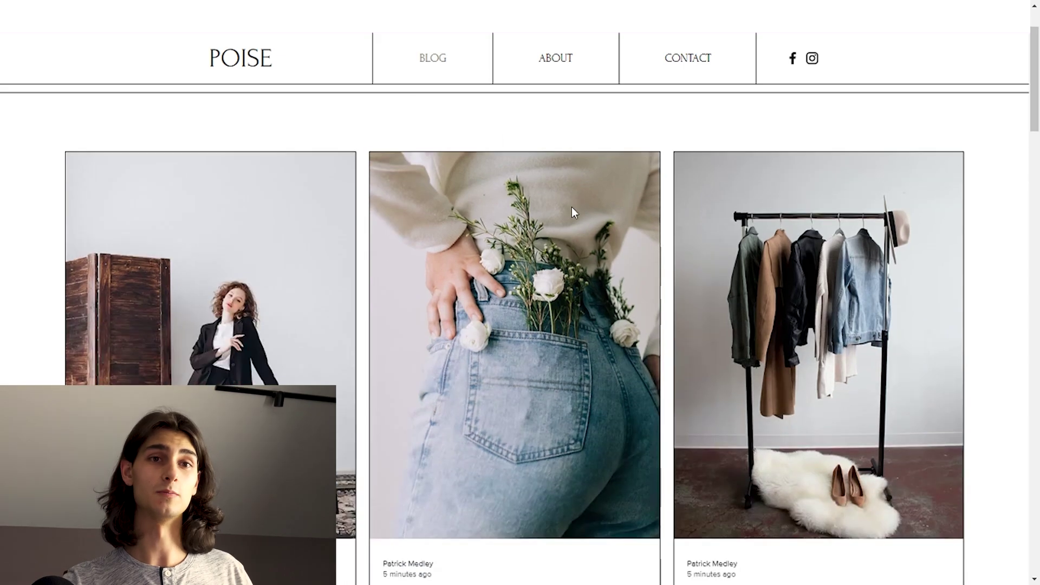
{"action": "scroll", "coordinate": [564, 336], "scroll_direction": "up", "scroll_amount": 10}
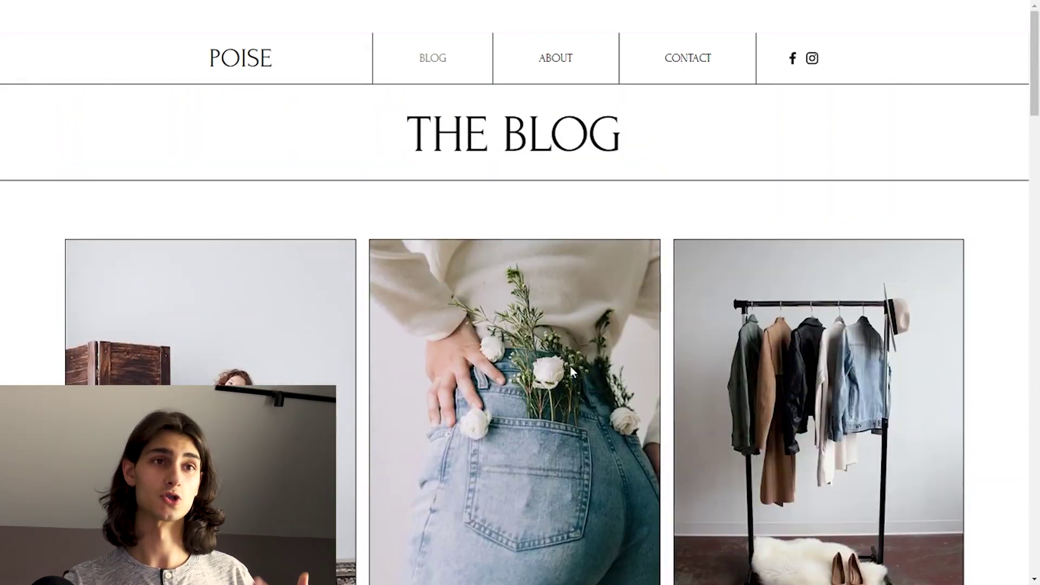